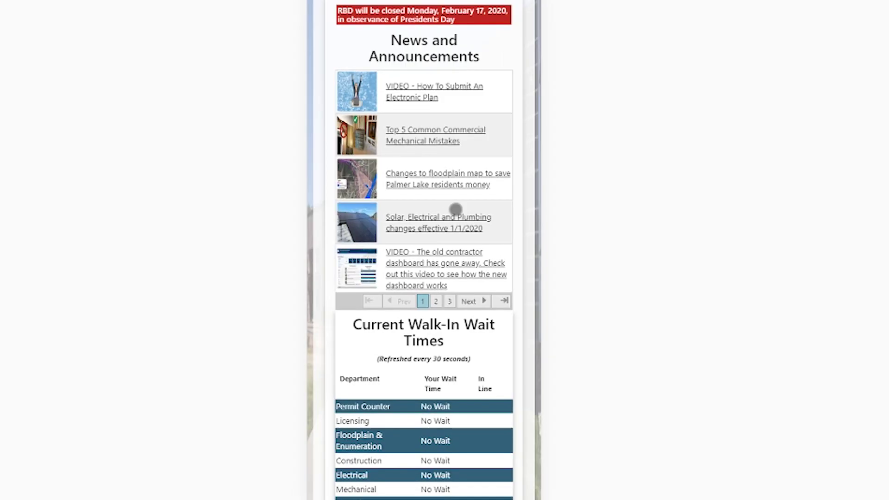
Step: Look over the sections of the mobile account dashboard and open Inspections
scroll(455, 209, up, 4)
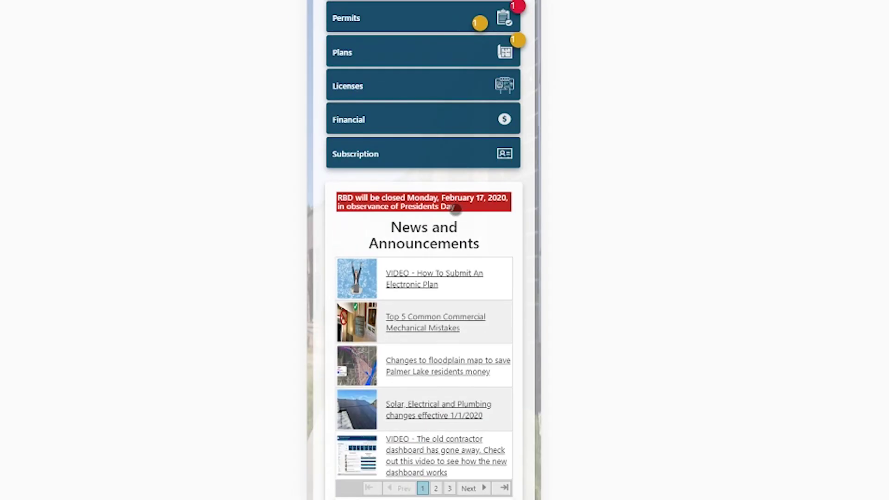
scroll(456, 210, up, 8)
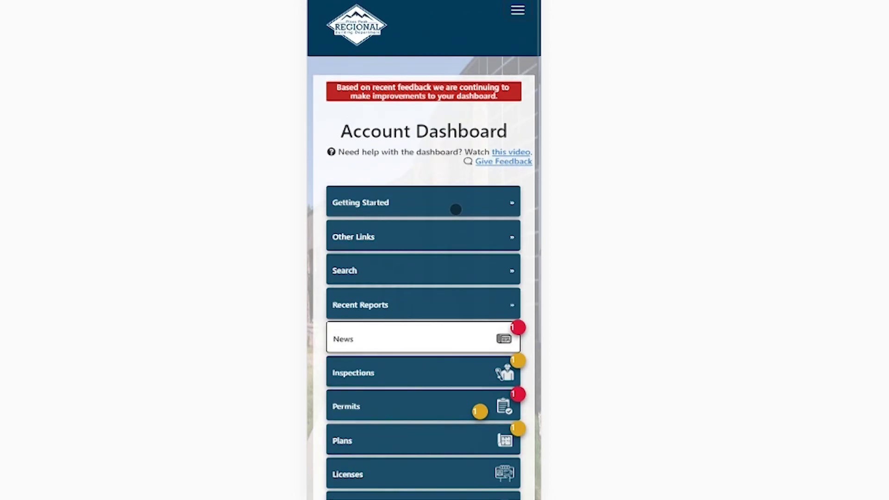
scroll(456, 210, down, 4)
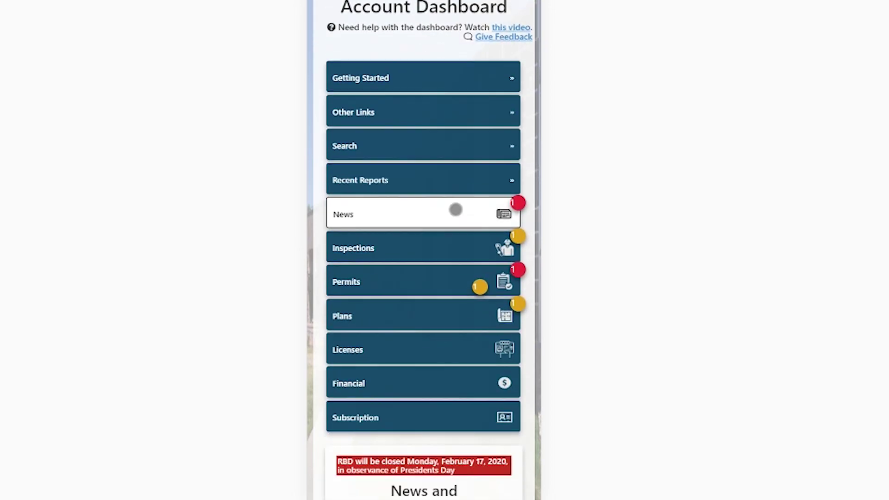
scroll(455, 210, down, 1)
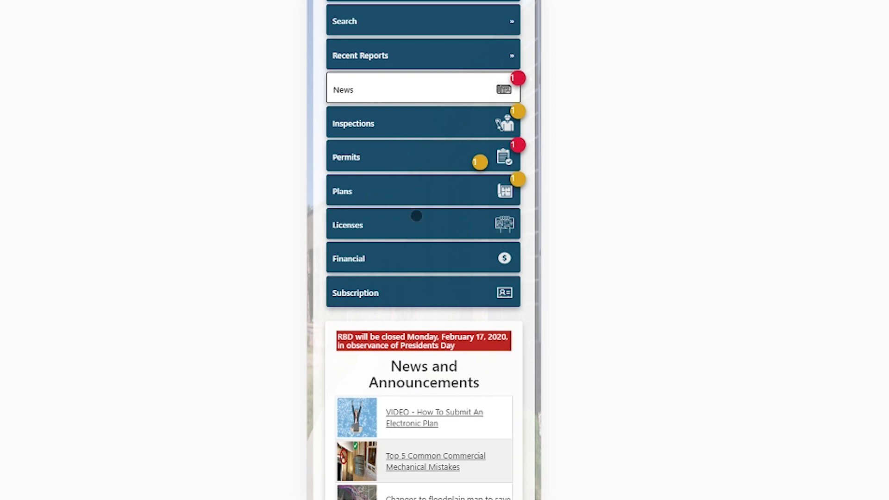
click(392, 122)
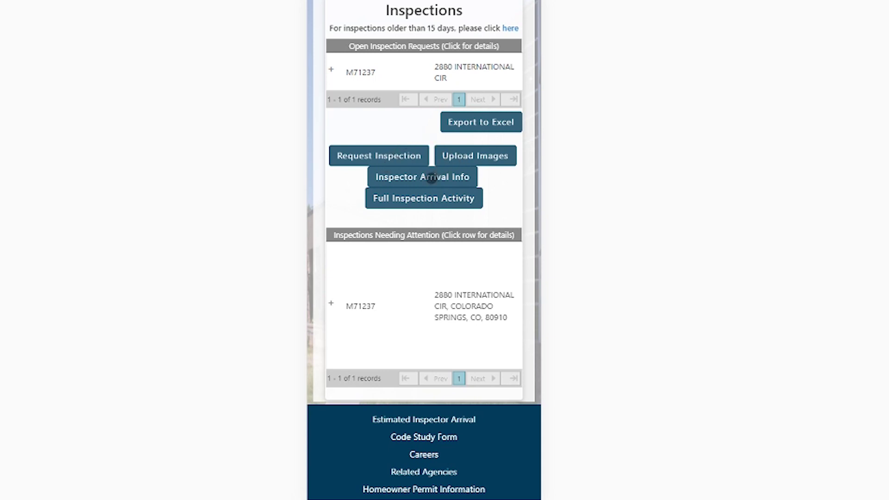
click(425, 145)
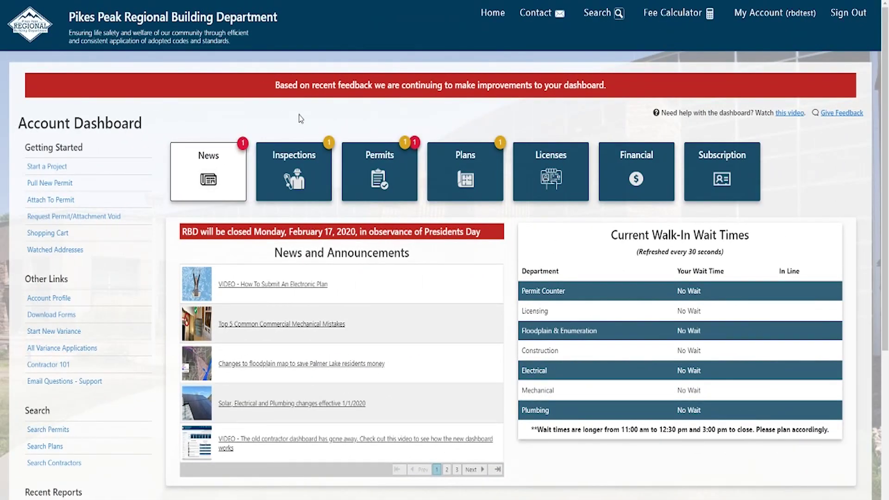
Step: Open the full inspection activity from the dashboard's Inspections section and examine the open requests and completed inspections
click(294, 189)
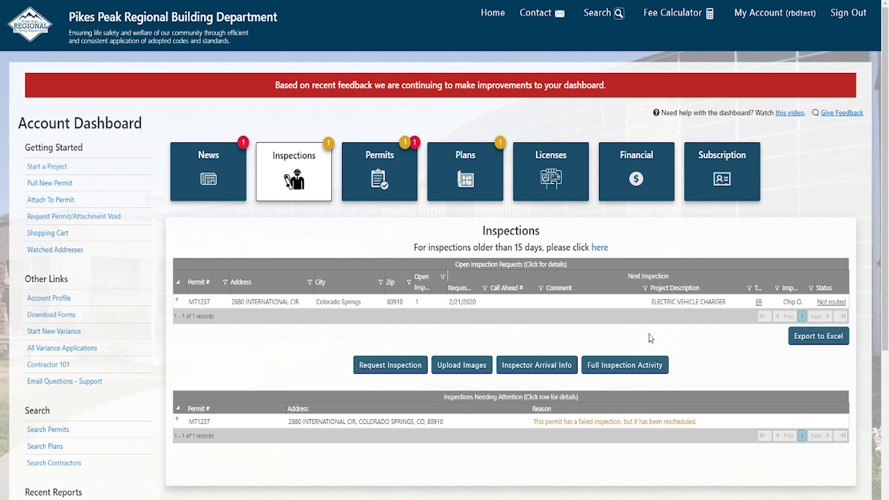
click(620, 367)
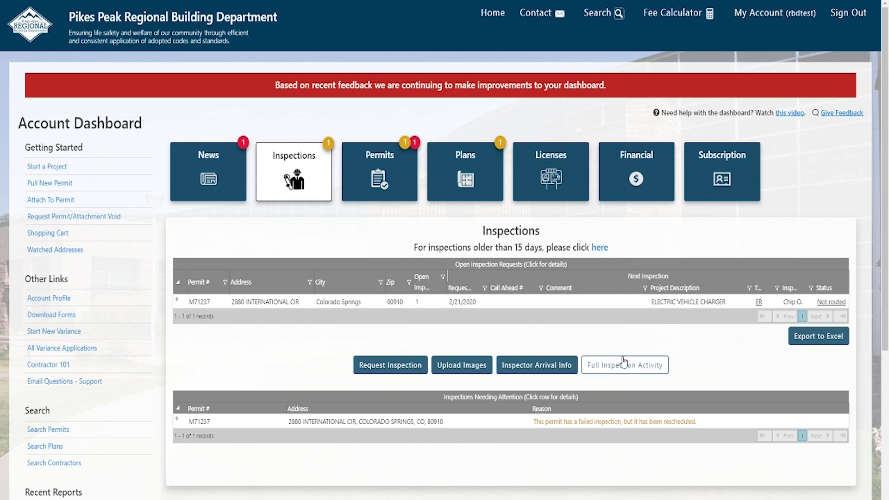
scroll(397, 239, down, 2)
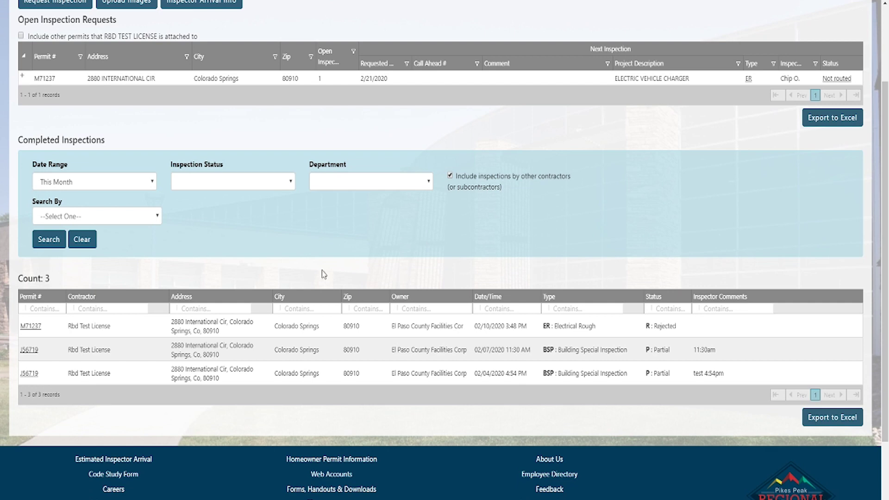
scroll(248, 294, up, 3)
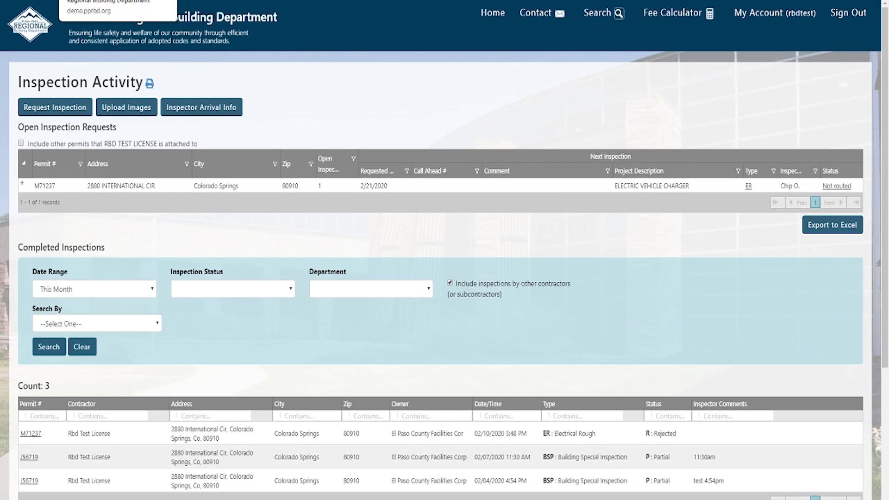
Step: Return to the account dashboard and start a new inspection request from the Inspections section
click(494, 13)
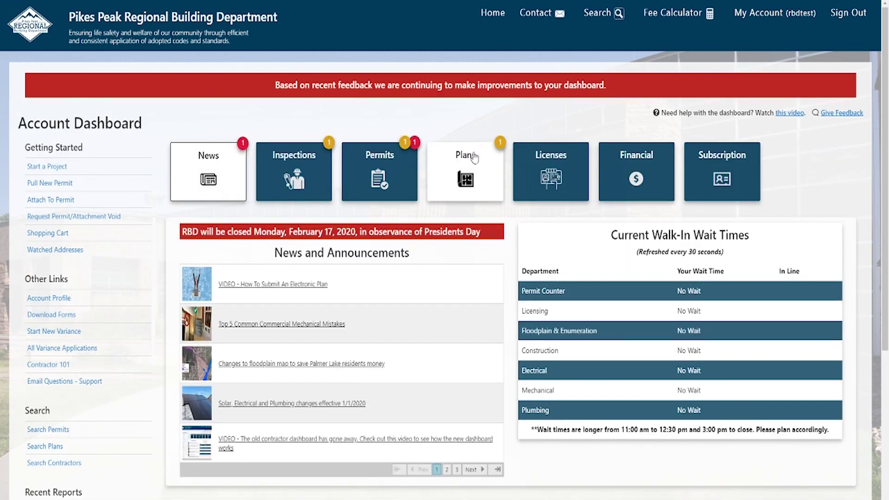
click(284, 178)
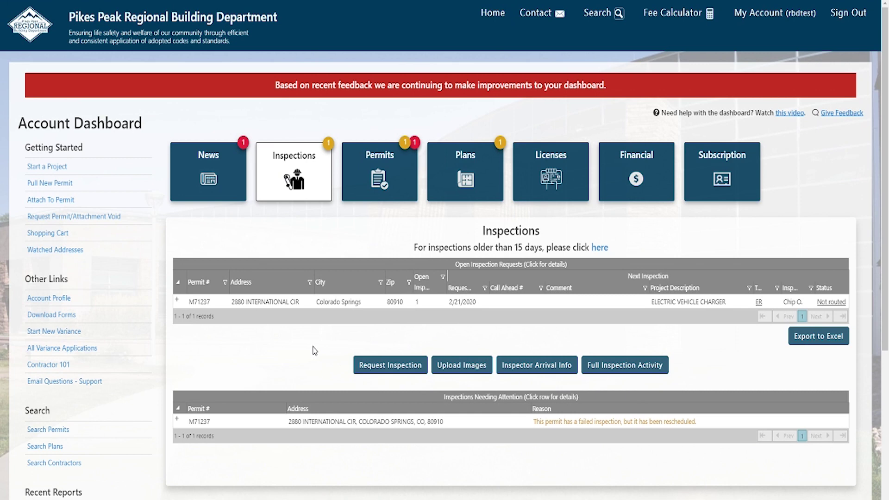
click(380, 369)
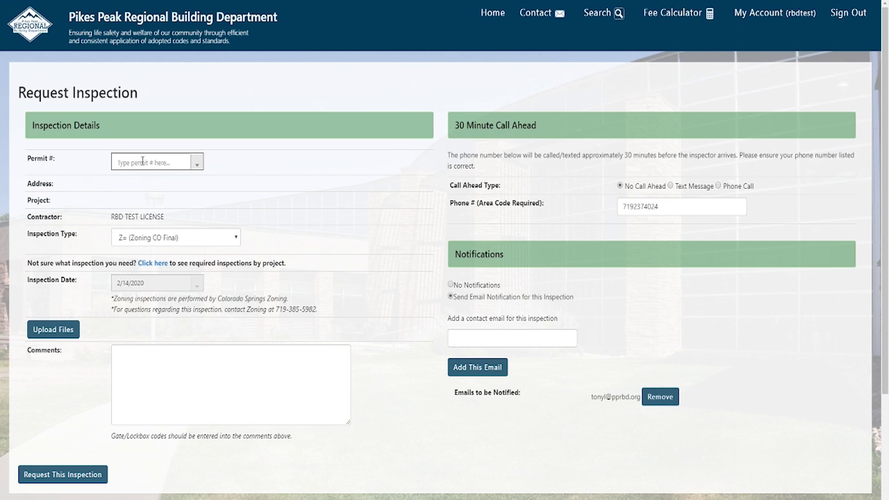
Step: Enter permit M71240 in the inspection request and view the inspection types available for it
click(211, 240)
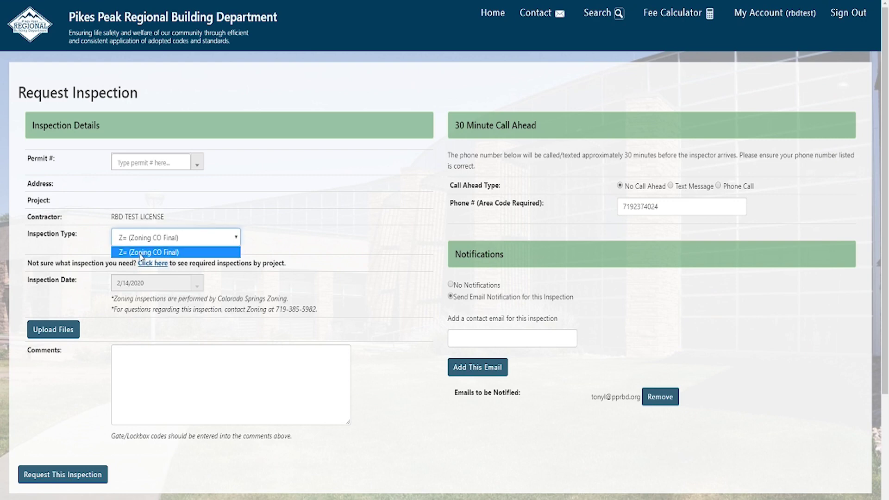
click(148, 158)
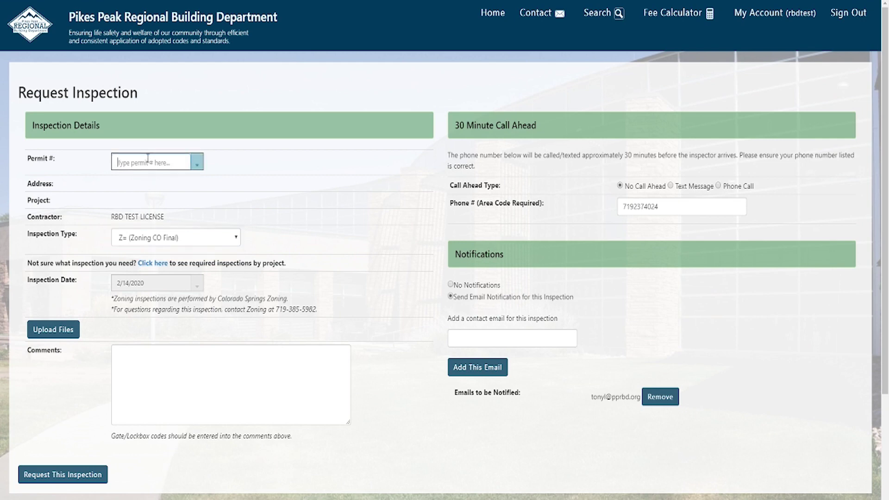
right_click(148, 159)
click(174, 237)
click(289, 187)
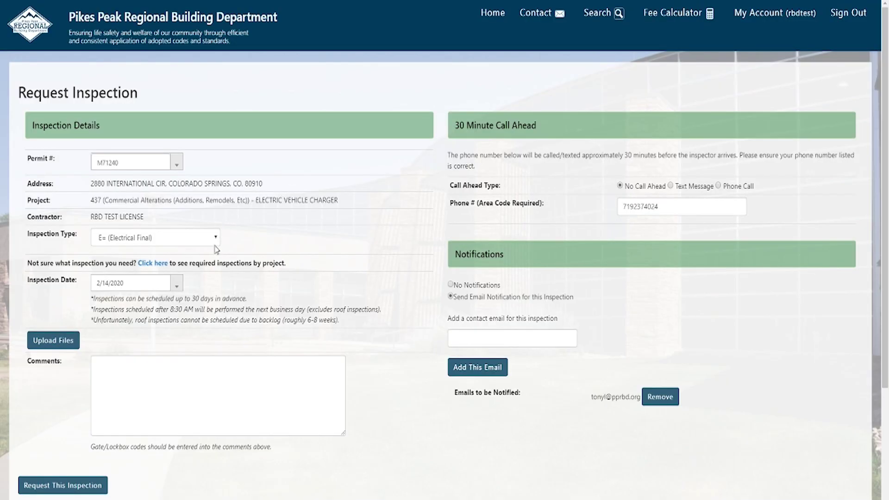
click(216, 239)
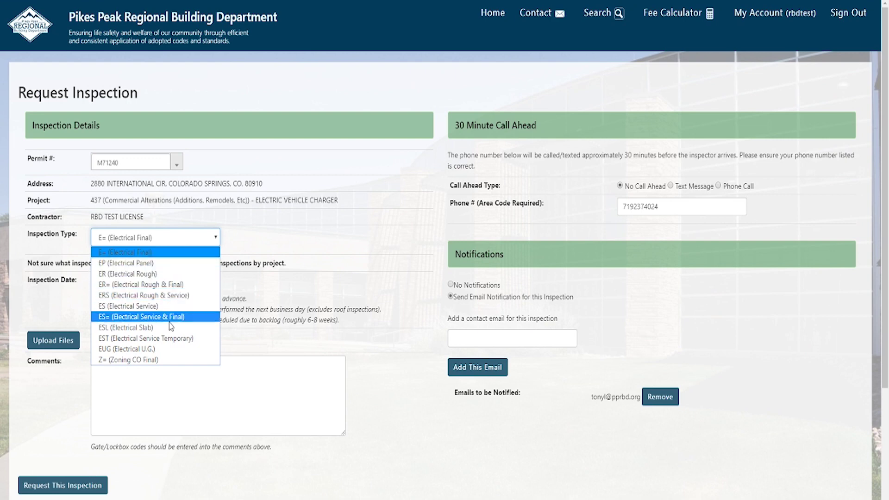
key(Escape)
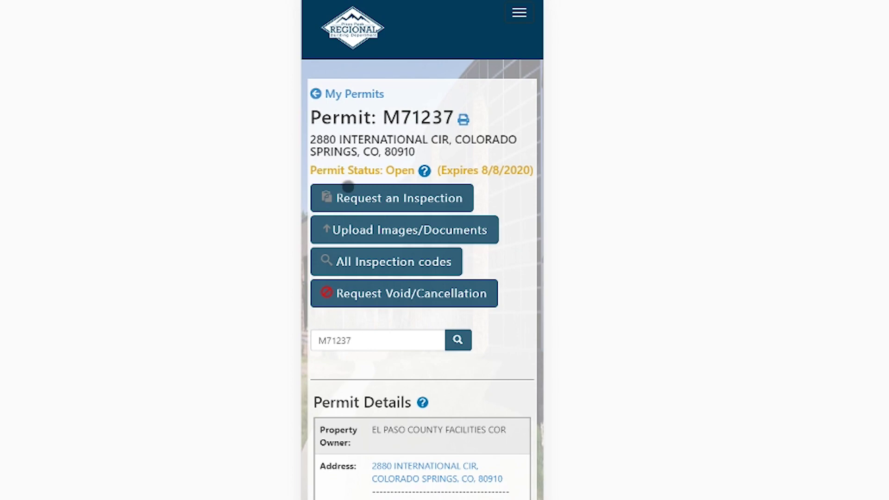
Step: Start an inspection request from permit M71237's mobile details page and open its file upload
click(393, 200)
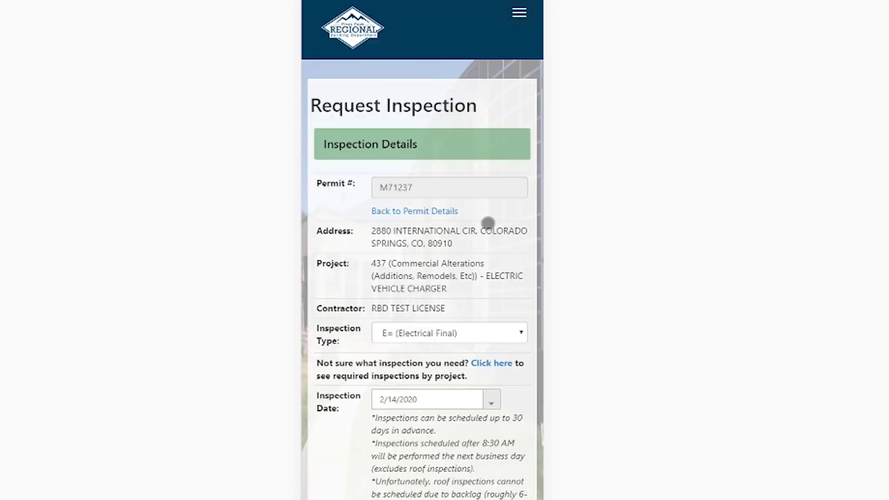
scroll(488, 224, down, 5)
scroll(488, 223, down, 3)
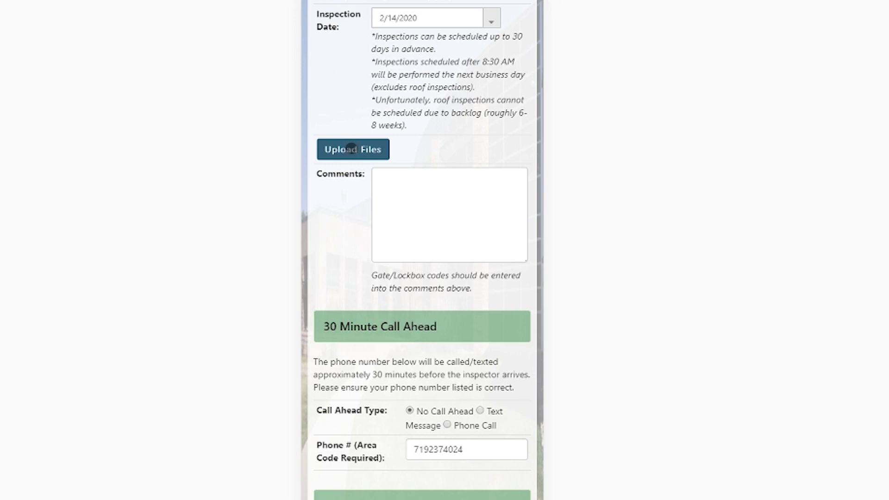
click(351, 148)
scroll(458, 202, down, 1)
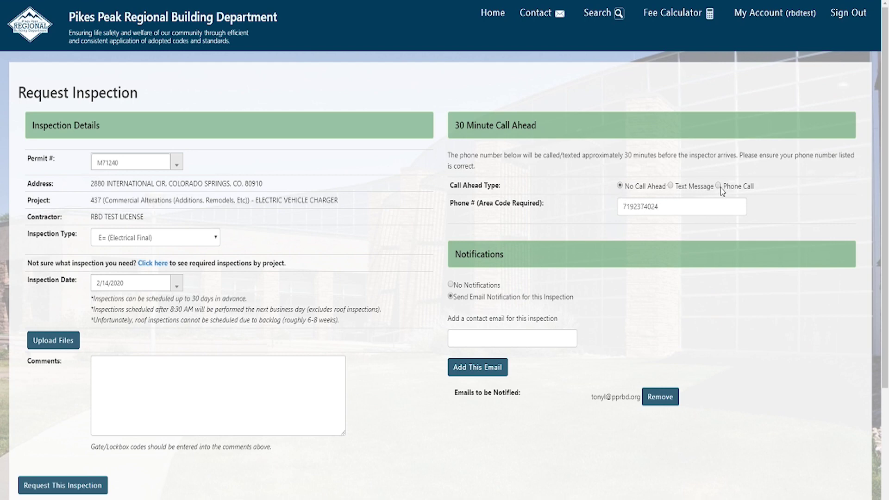
Step: Try the Text Message call-ahead type for permit M71240's inspection request, and choose Phone Call instead
click(671, 186)
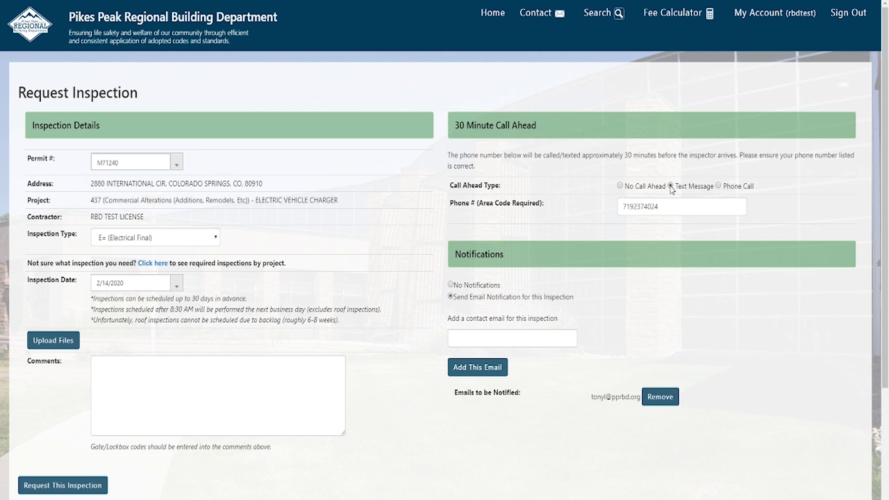
click(718, 187)
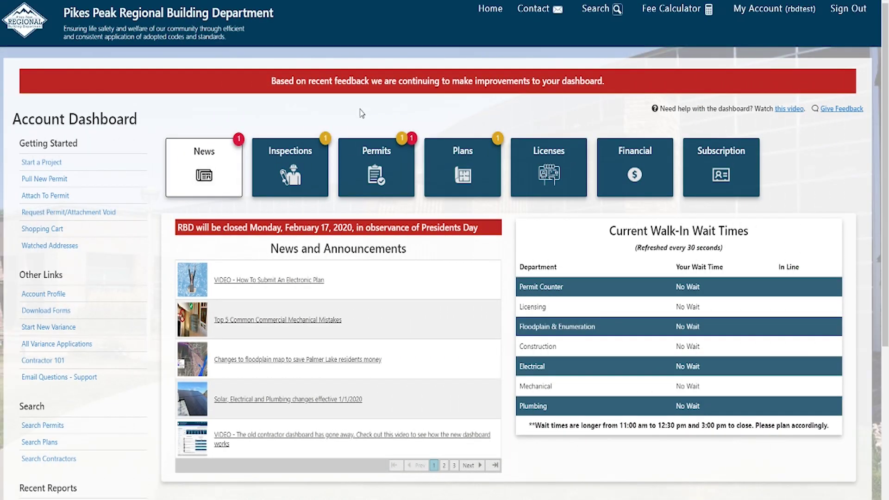
Step: Open the complete My Permits list from the dashboard's Permits section and view its date range options
click(376, 176)
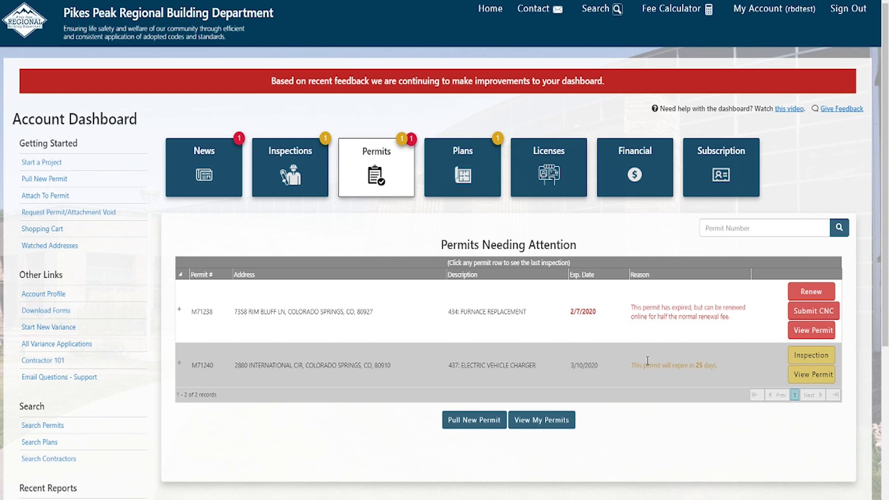
click(543, 424)
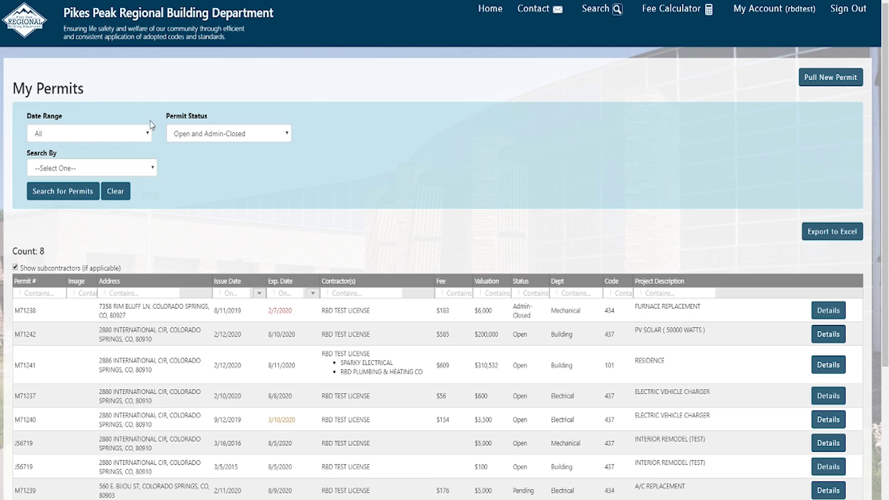
click(145, 137)
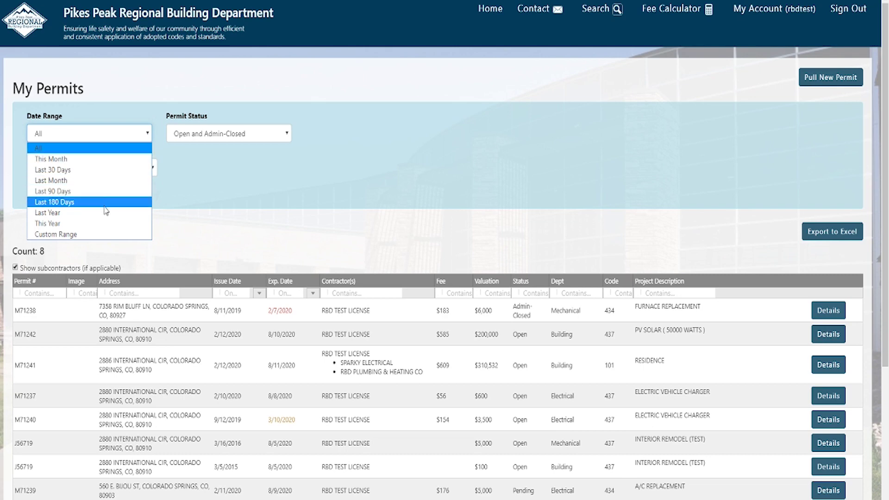
click(115, 116)
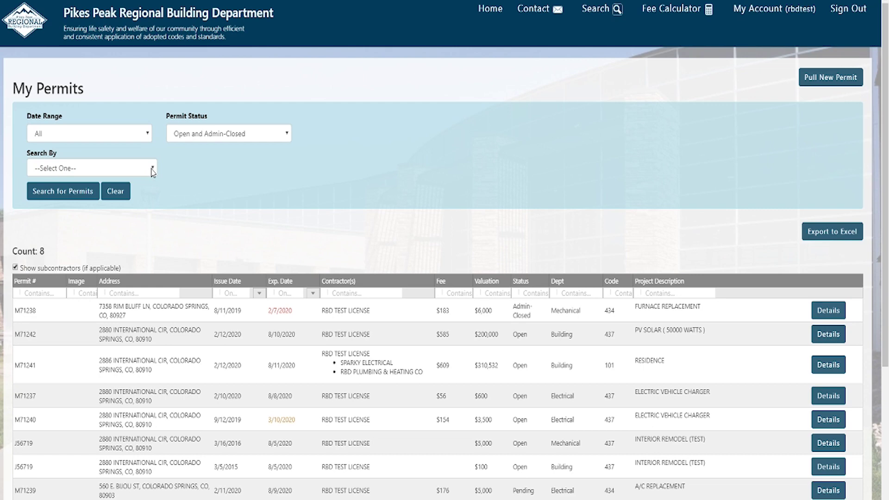
Step: Set the permit search to By Address and view the available permit status options
click(152, 170)
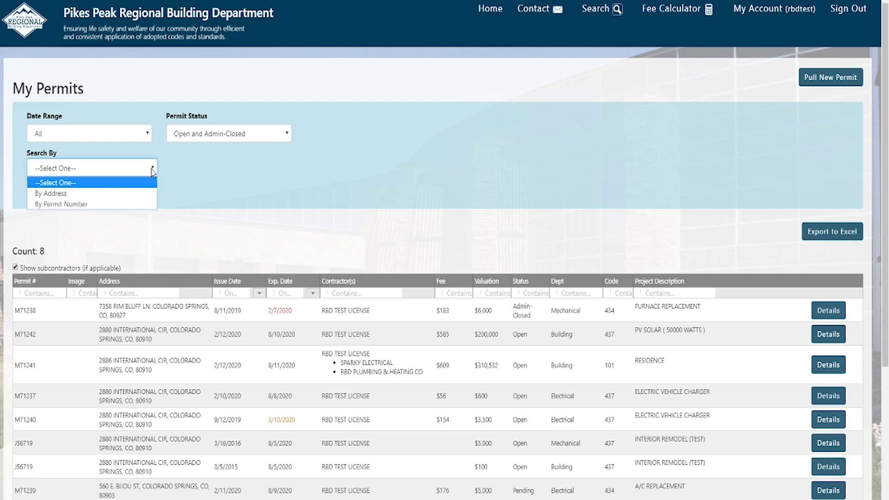
click(97, 194)
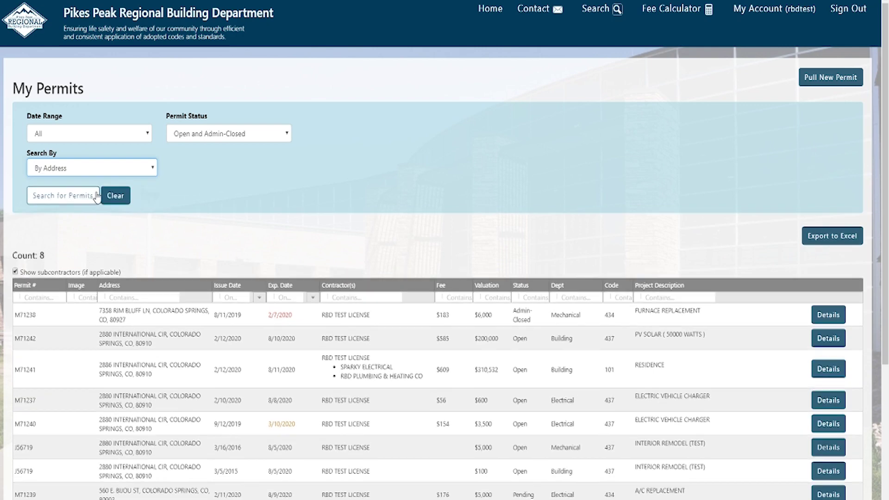
click(128, 220)
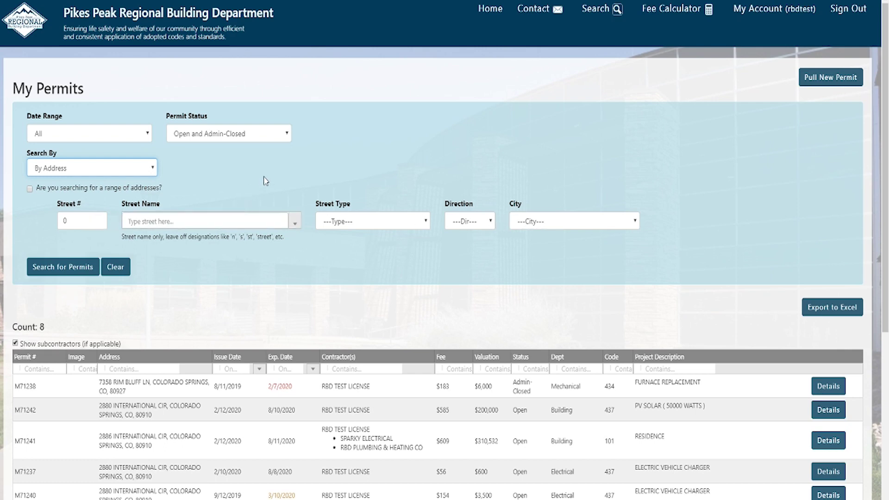
click(287, 134)
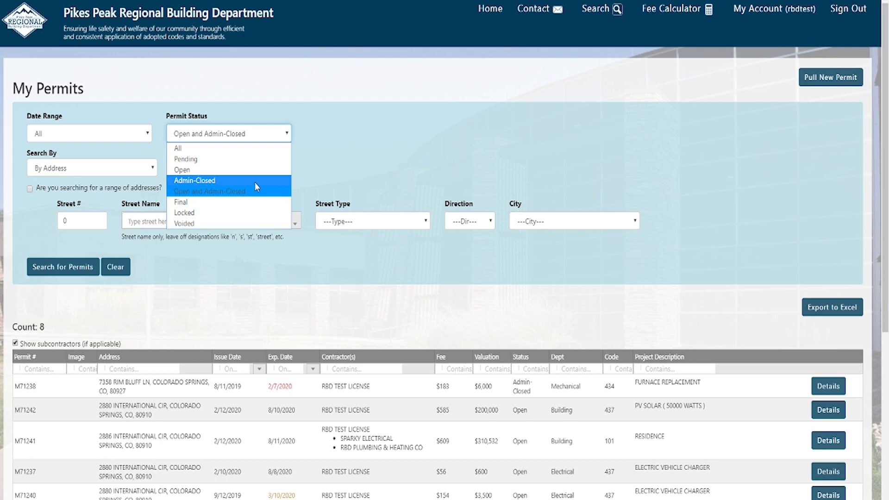
click(320, 173)
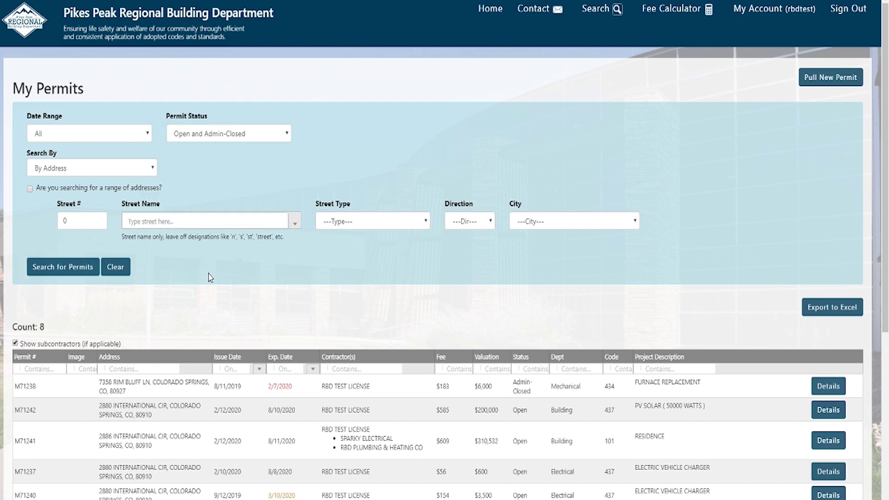
Step: Sort the permit list by address in descending order
scroll(206, 278, down, 2)
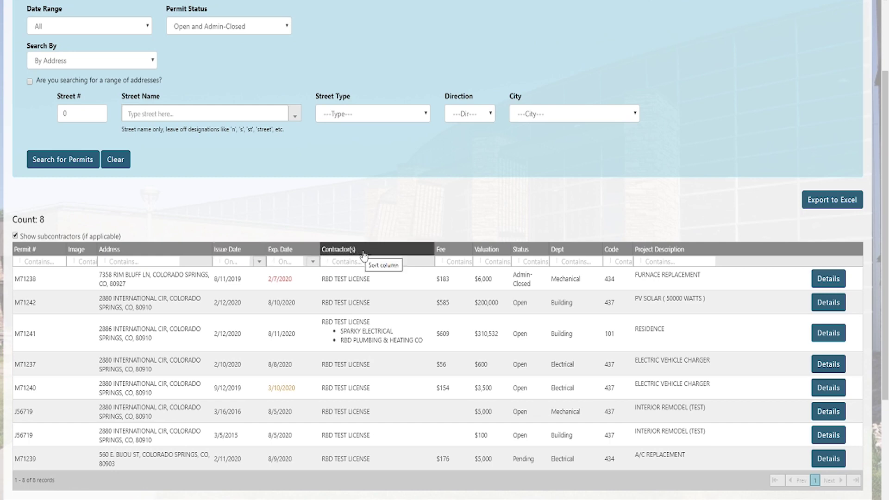
click(159, 250)
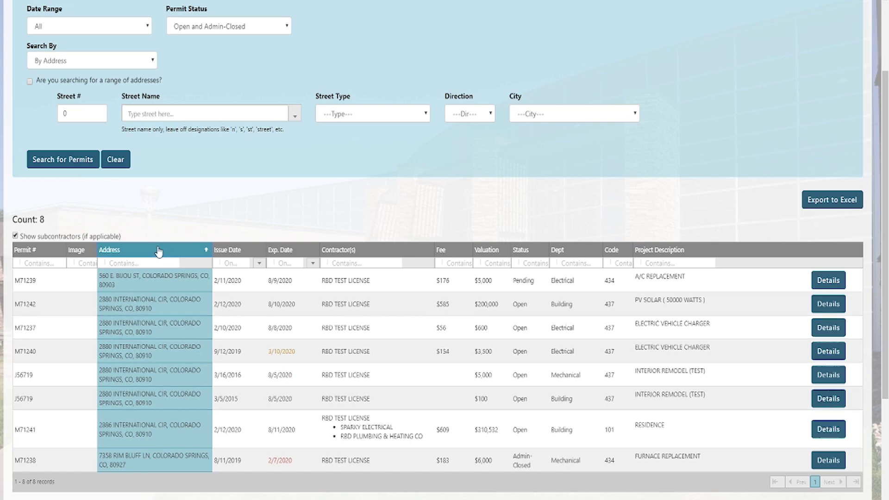
click(159, 250)
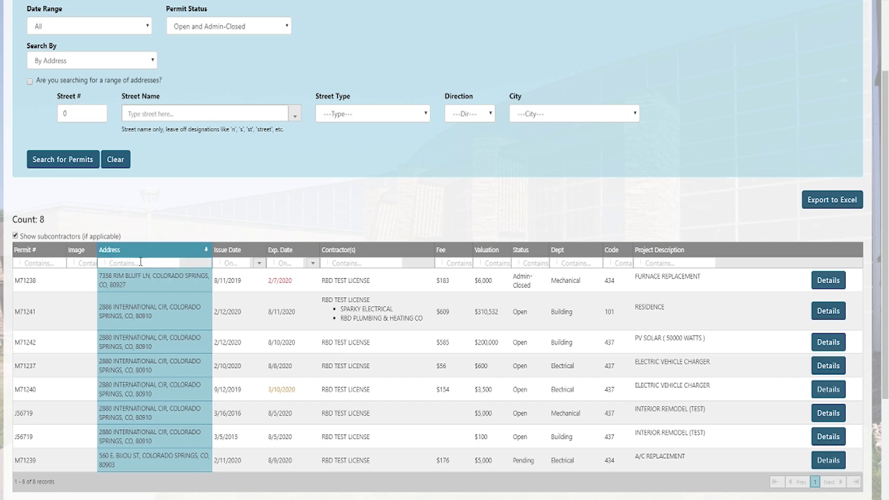
Step: Filter the permit list's Address column by "rim", and replace the filter with "2880"
click(140, 262)
text(rim)
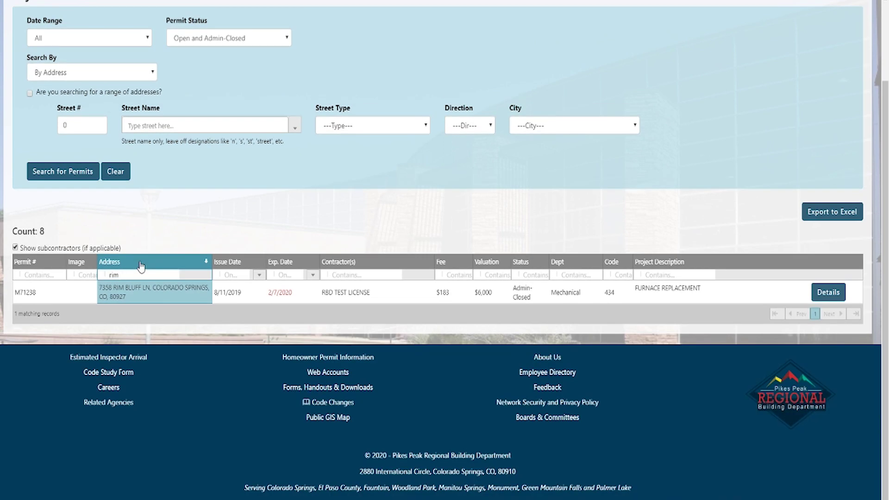
key(BackSpace)
text(2880)
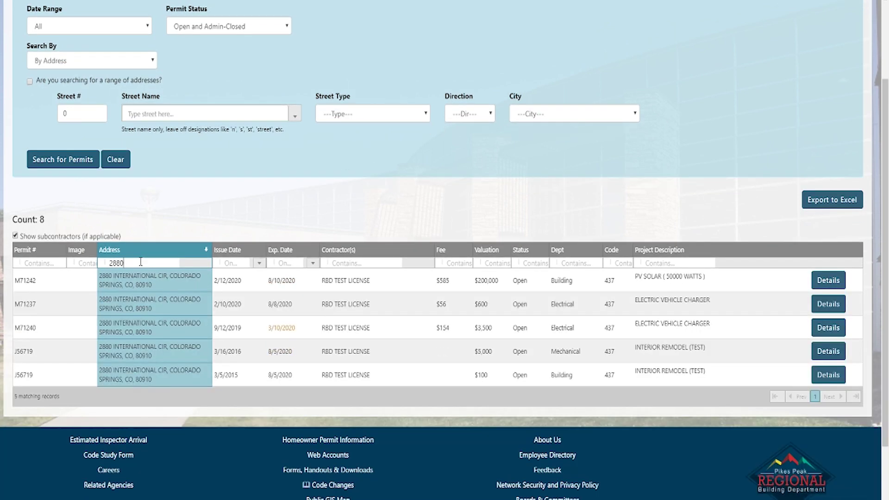
Step: Filter the permit addresses by "int" instead, and clear the address filter to list all permits
key(BackSpace)
key(BackSpace)
key(BackSpace)
key(BackSpace)
text(int)
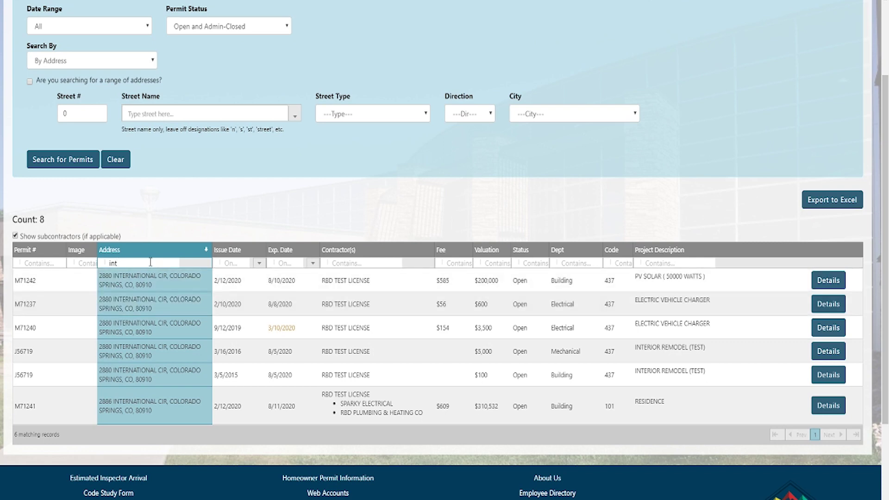
key(BackSpace)
key(BackSpace)
key(BackSpace)
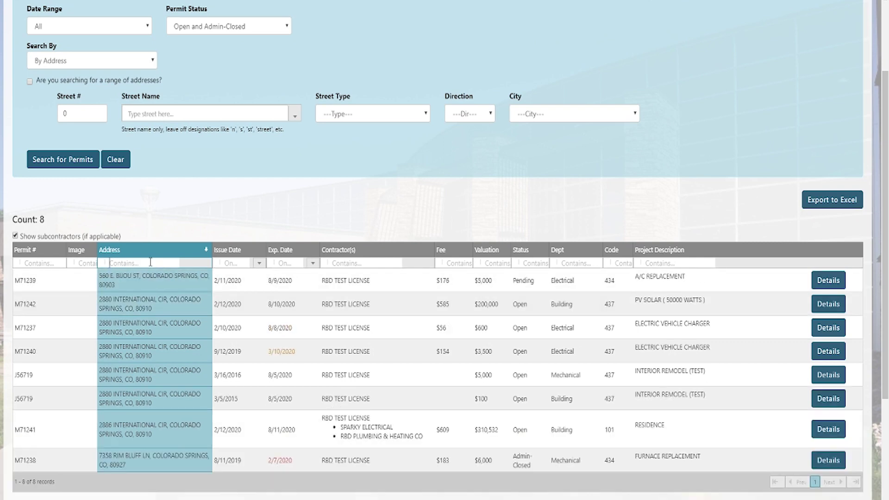
Step: Turn off the display of subcontractors in the permit list and turn it back on
scroll(188, 268, down, 1)
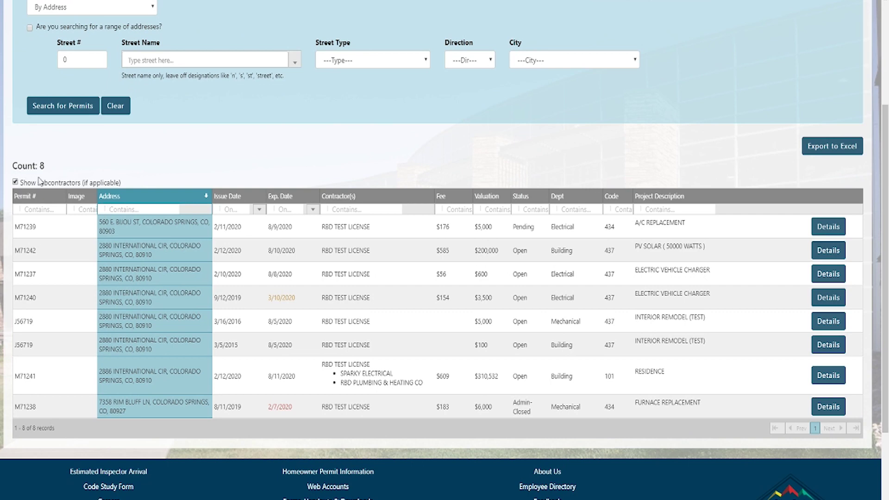
click(15, 183)
click(15, 182)
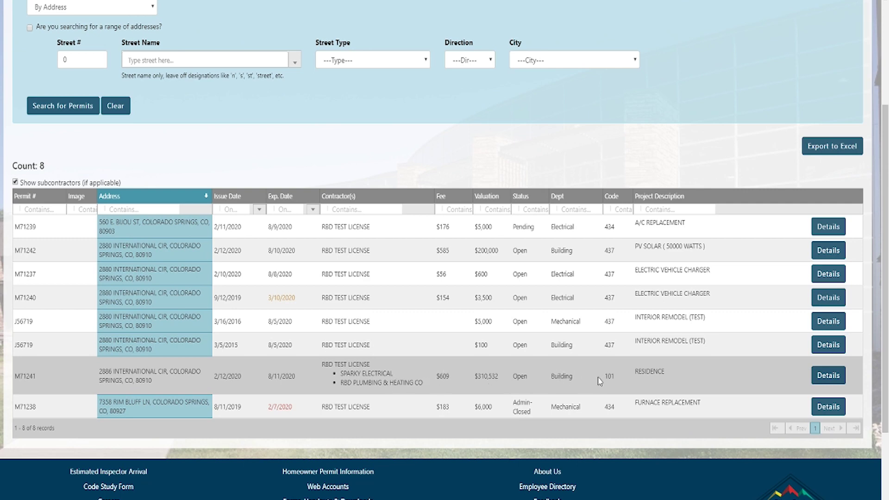
click(823, 377)
scroll(353, 298, down, 20)
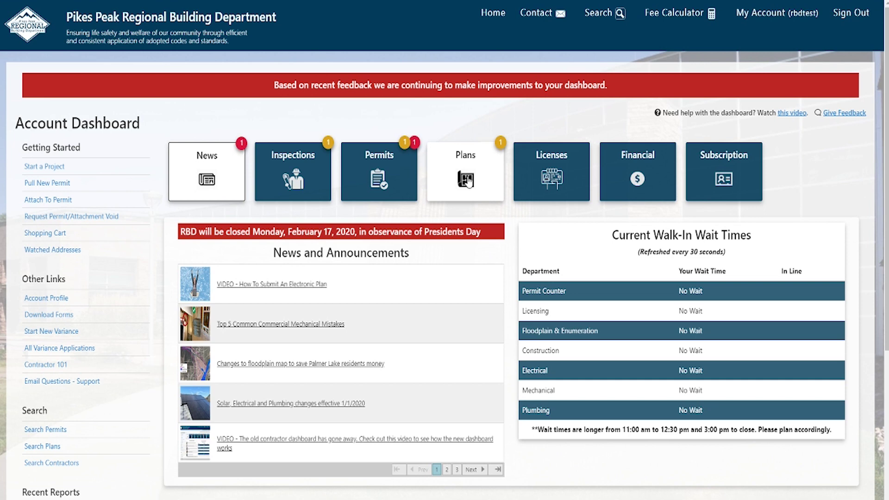
Step: Open the dashboard's Plans section, start dismissing the alert for master model M101.1, and cancel the dismissal
click(464, 180)
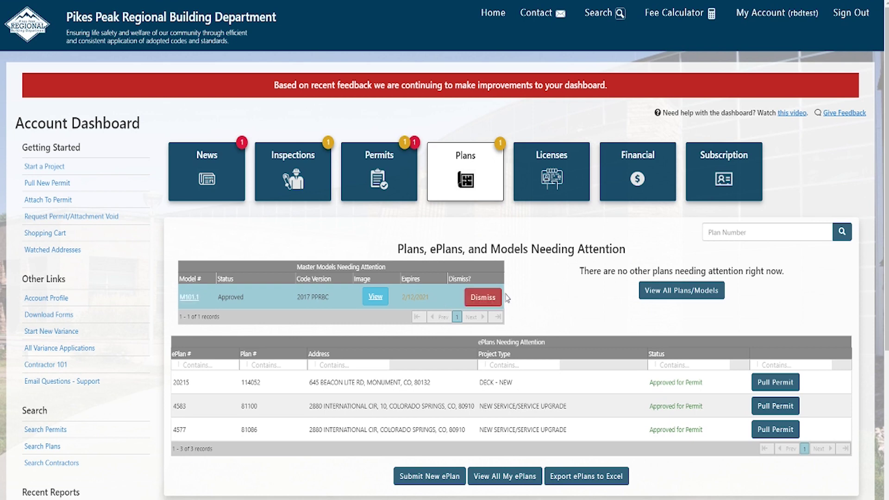
click(481, 303)
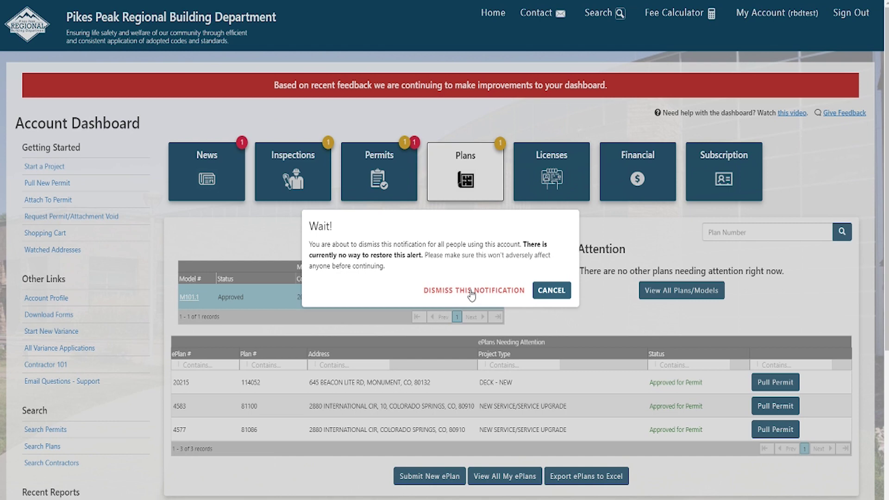
click(547, 292)
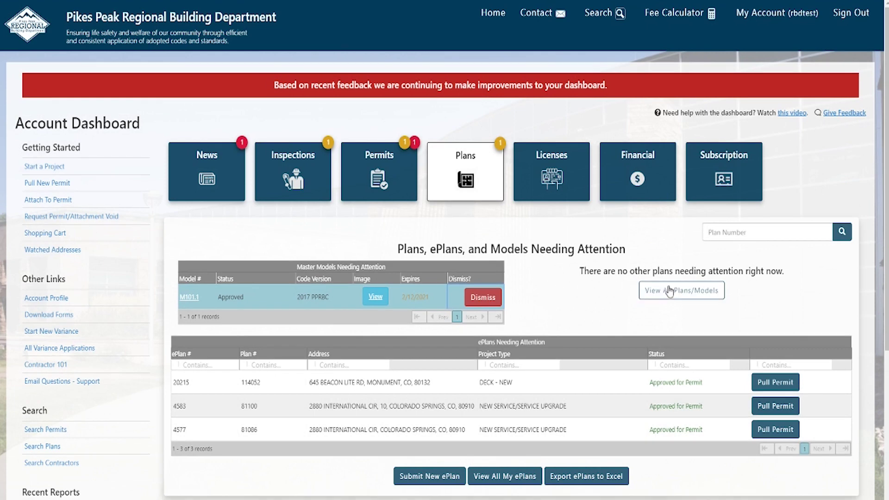
Step: Open the complete My Plans list and view its date range and search-by options
click(684, 294)
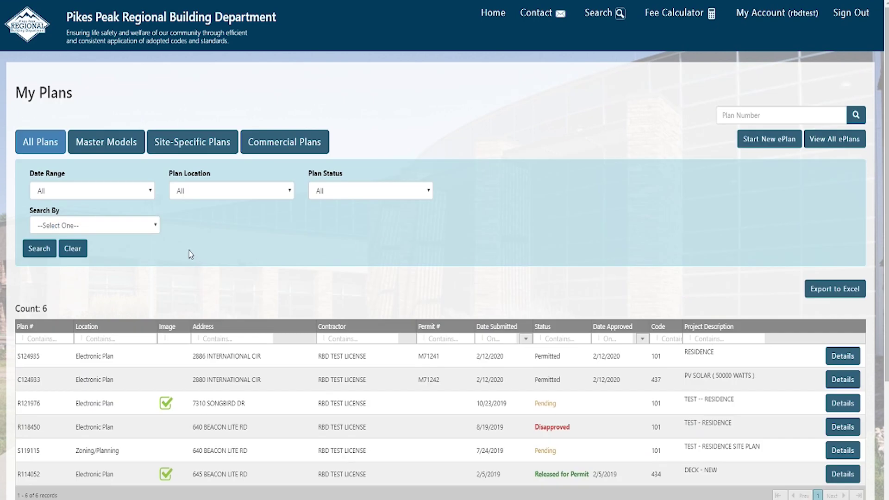
click(152, 193)
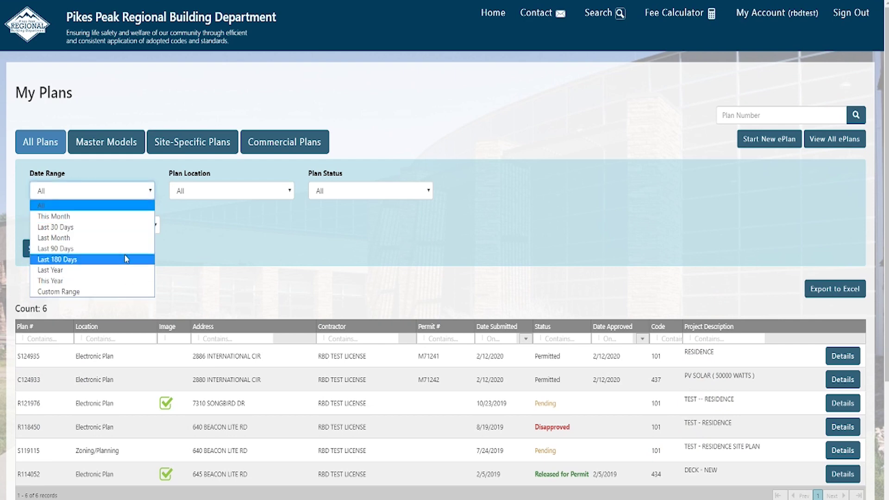
click(195, 232)
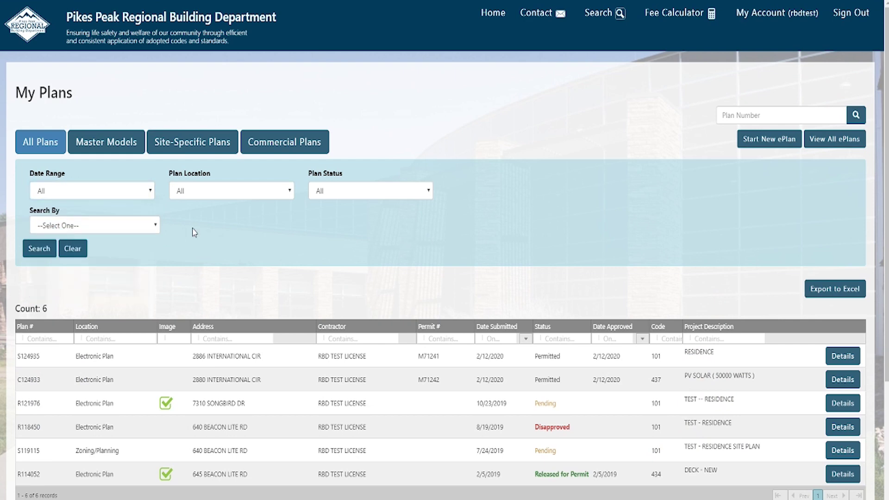
click(154, 227)
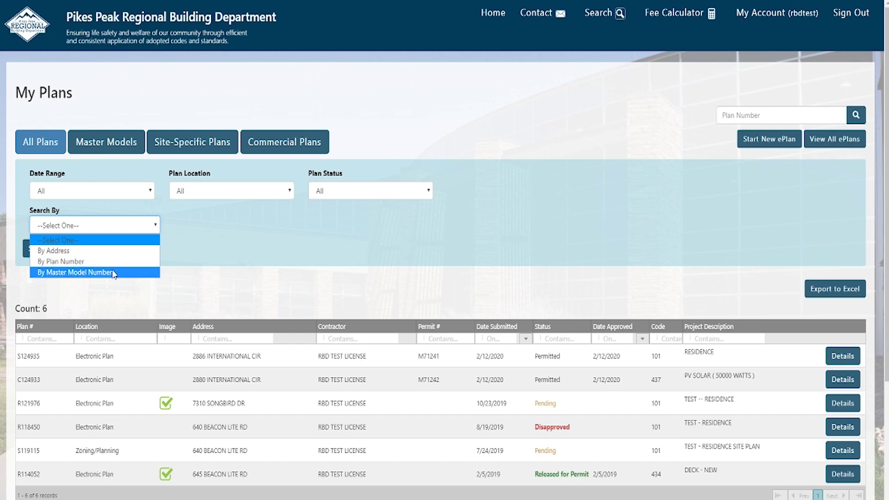
click(179, 241)
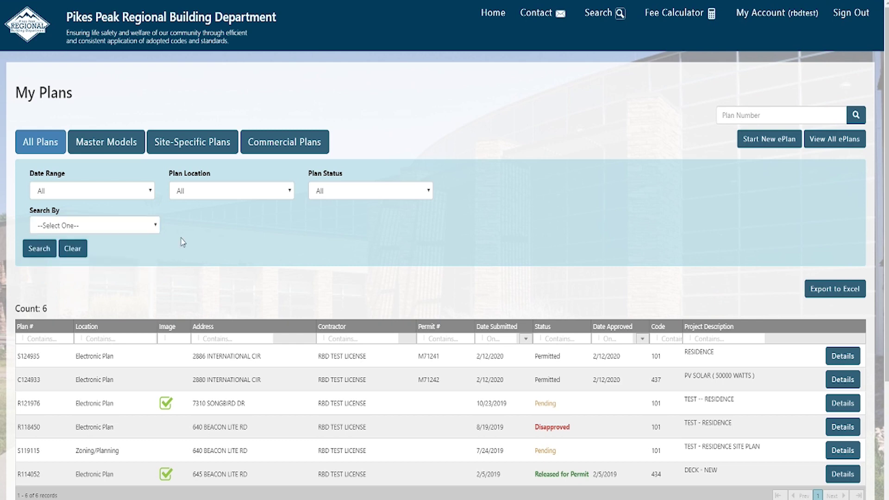
Step: View the account's master models, site-specific plans and commercial plans one after another
click(97, 145)
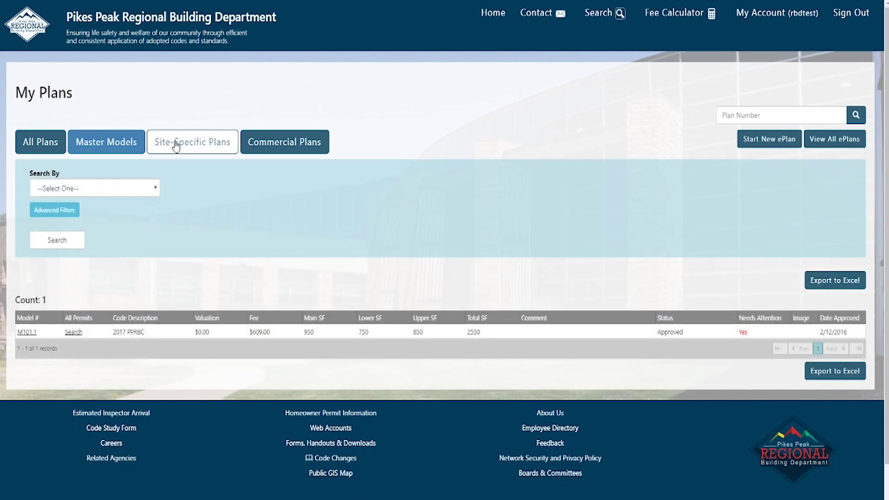
click(175, 145)
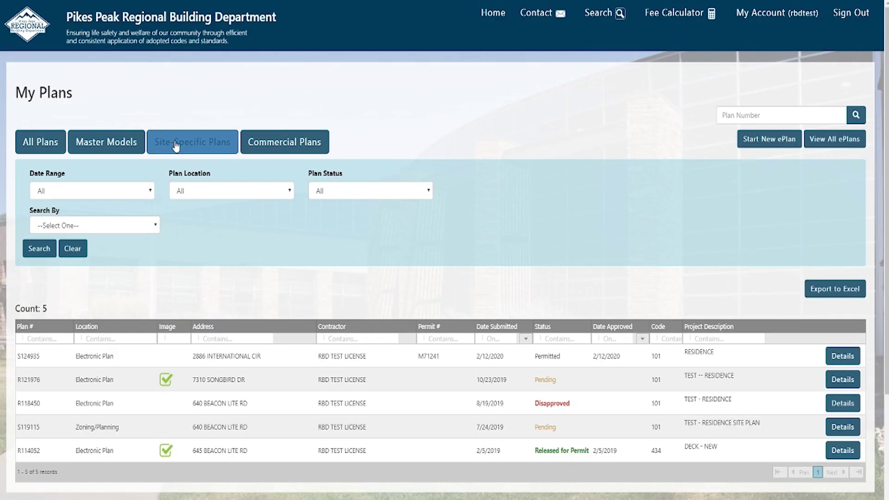
click(284, 148)
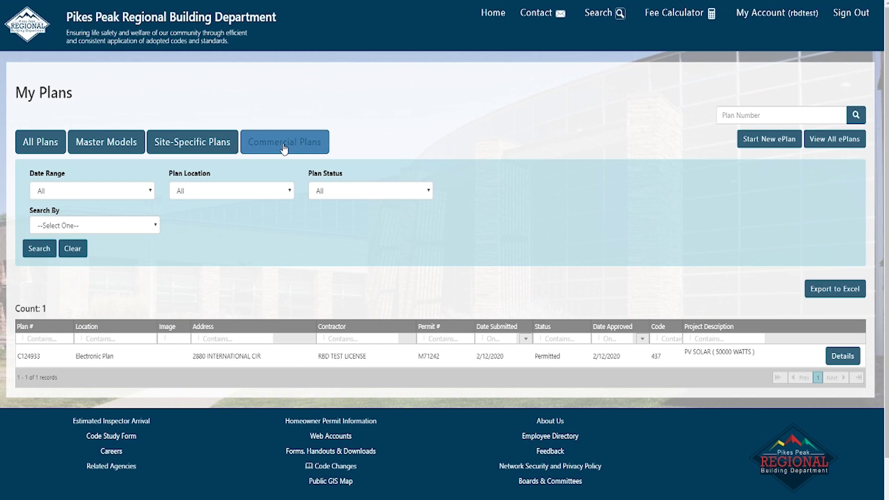
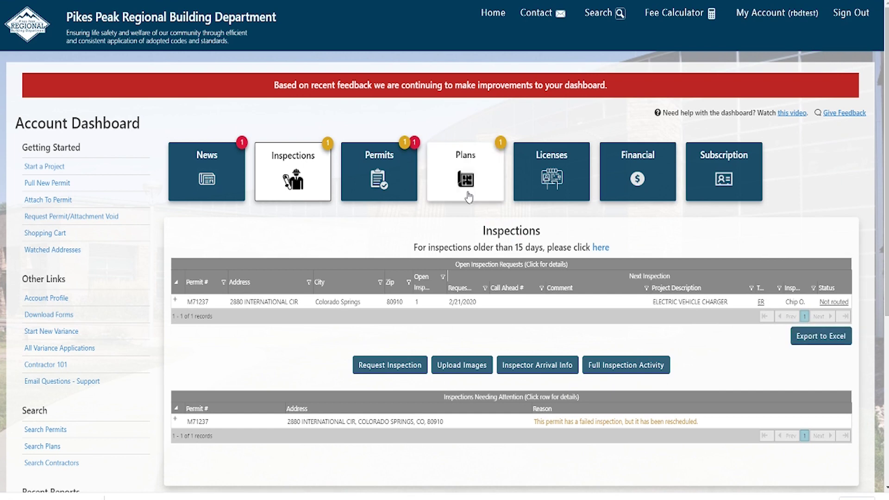
Step: Open the My Permits list from the dashboard's Permits section, and return to the account dashboard
click(380, 172)
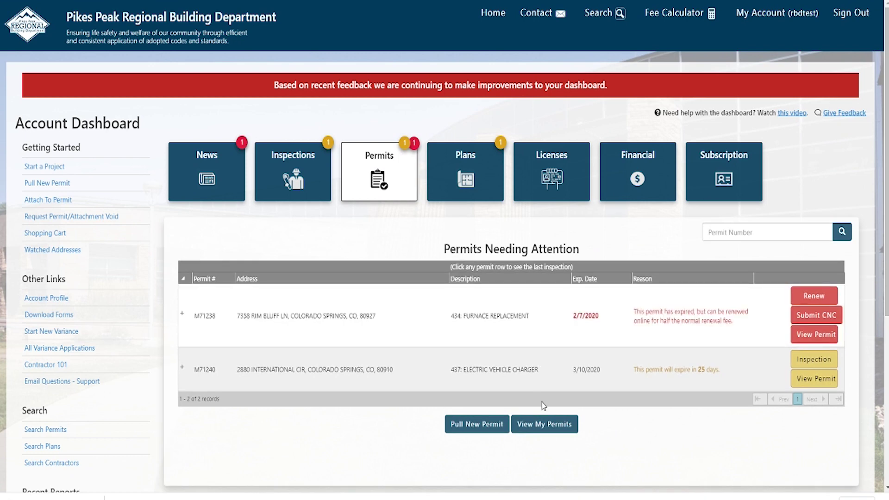
click(541, 421)
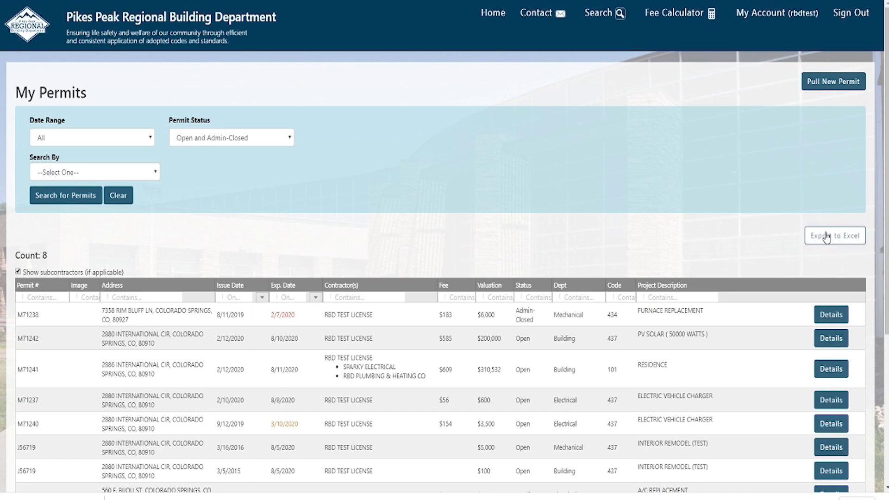
click(500, 12)
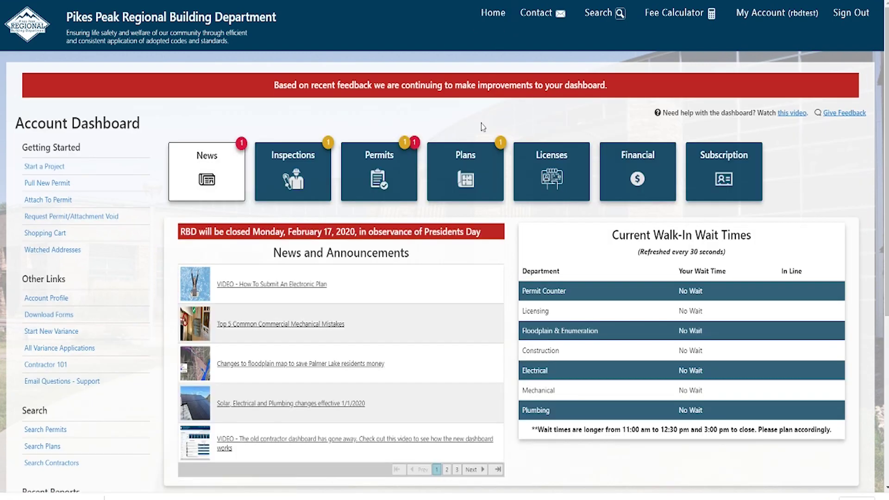
Step: Open the complete My Plans list from the dashboard's Plans section and export it to Excel
click(468, 183)
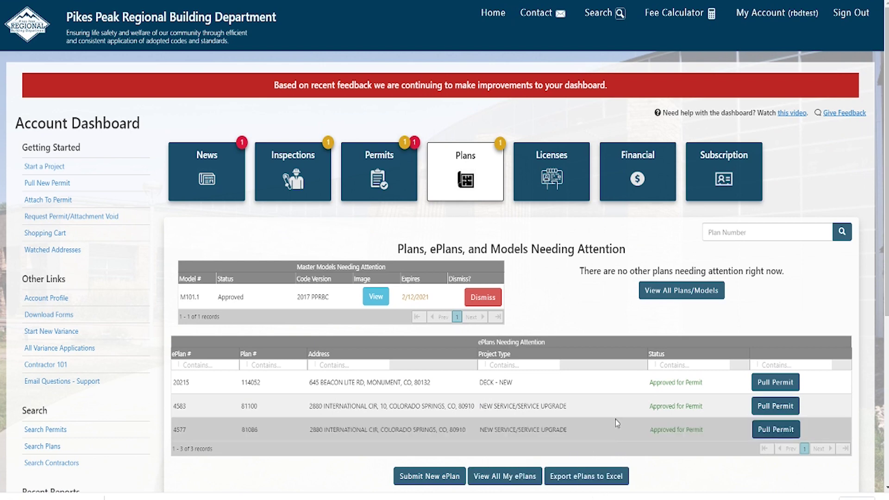
click(680, 297)
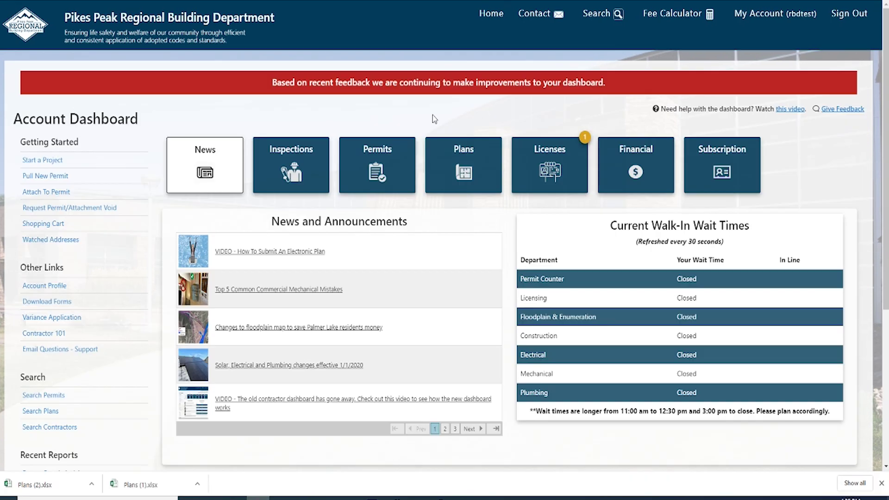
click(438, 166)
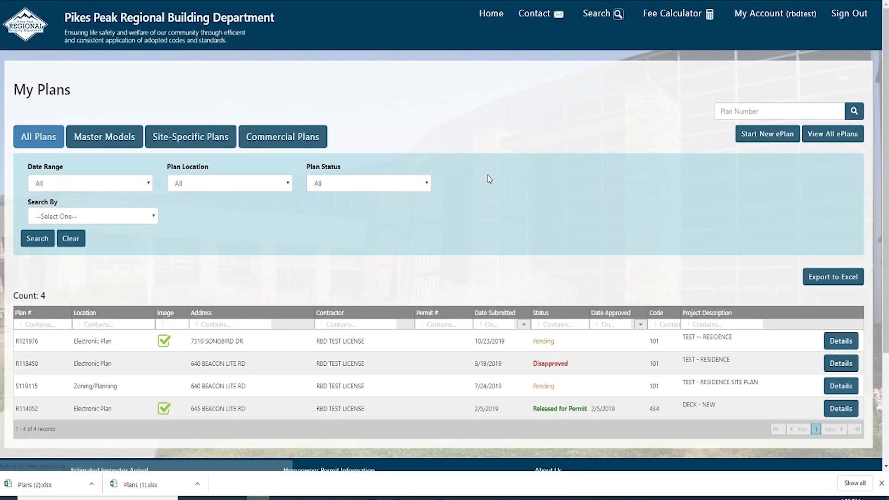
click(836, 281)
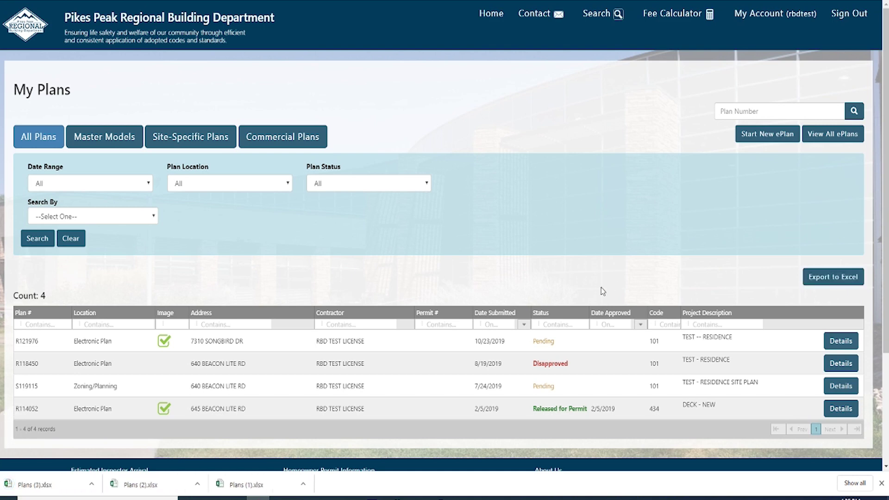